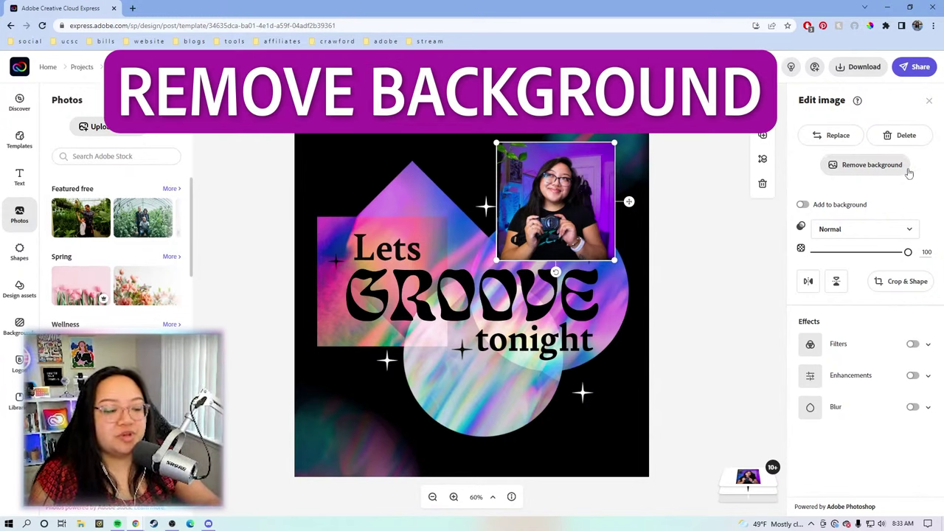
- Remove the portrait photo's background, then ungroup the headline text and move "Lets" to the diamond's upper-left side
{"action": "left_click", "coordinate": [872, 165]}
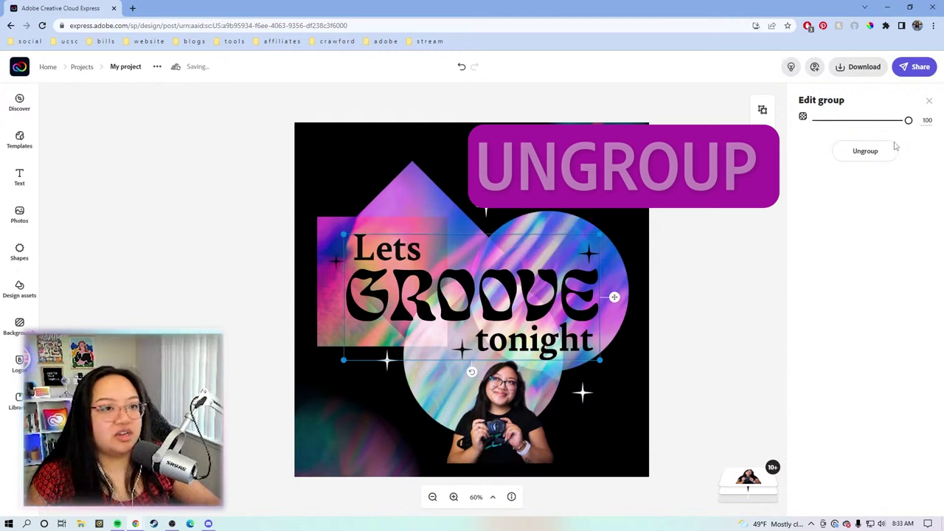
{"action": "left_click", "coordinate": [864, 149]}
{"action": "left_click", "coordinate": [391, 250]}
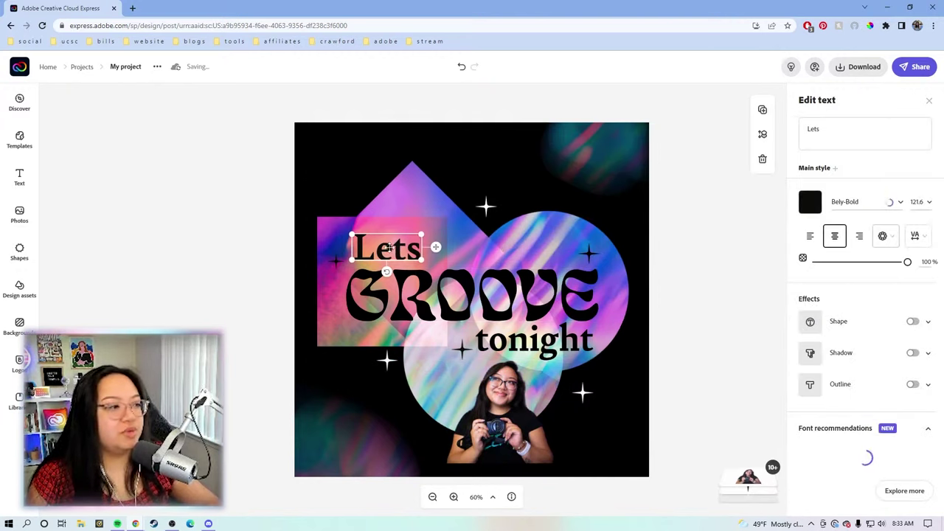
{"action": "left_click_drag", "start_coordinate": [395, 250], "coordinate": [378, 207]}
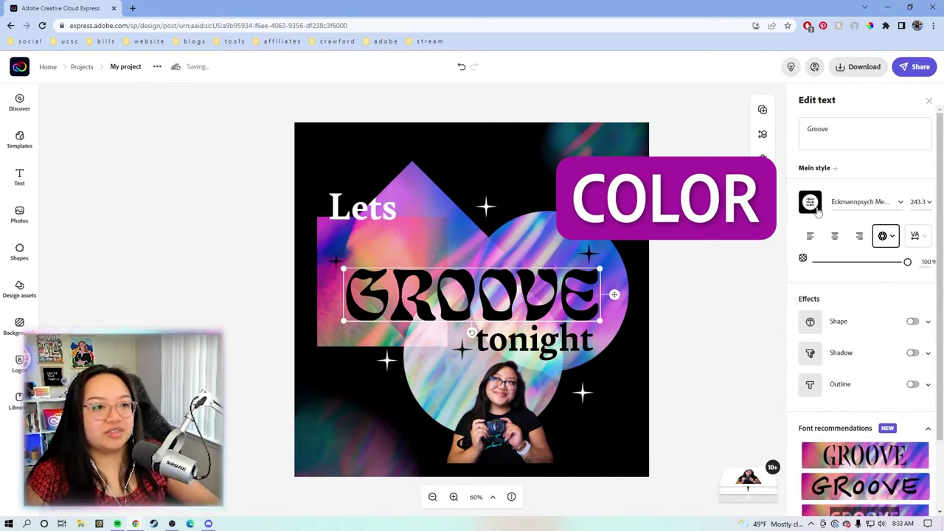
- Change the word "Groove" to white and move the portrait cutout up to the middle of the design
{"action": "left_click", "coordinate": [810, 201]}
{"action": "left_click", "coordinate": [549, 346]}
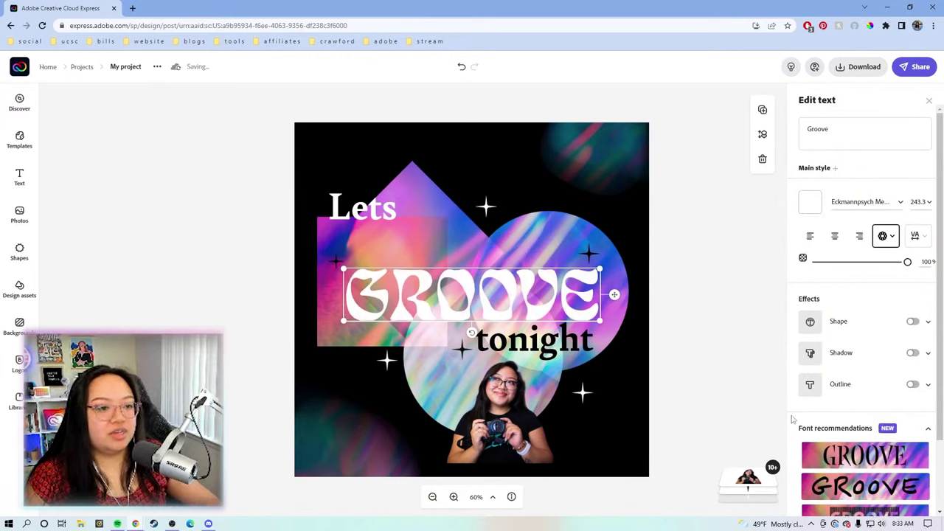
{"action": "left_click", "coordinate": [511, 426]}
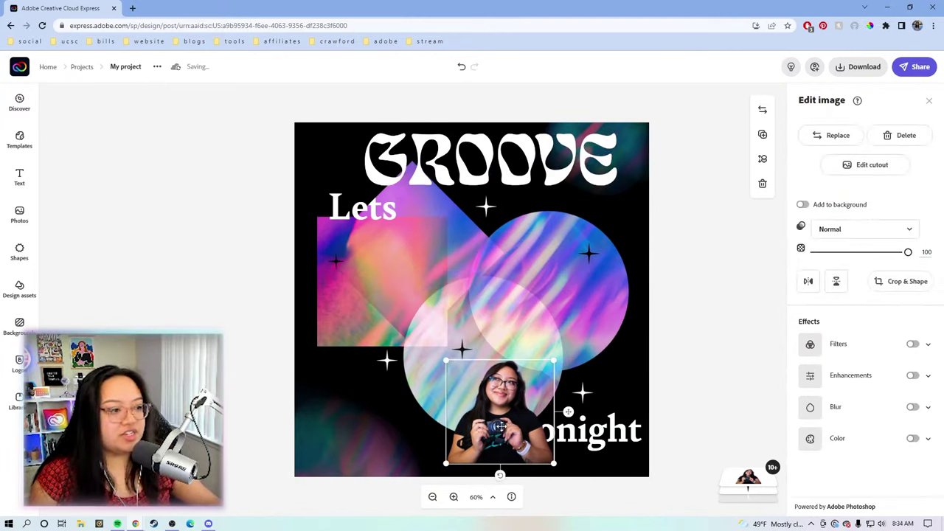
{"action": "left_click_drag", "start_coordinate": [501, 427], "coordinate": [452, 333]}
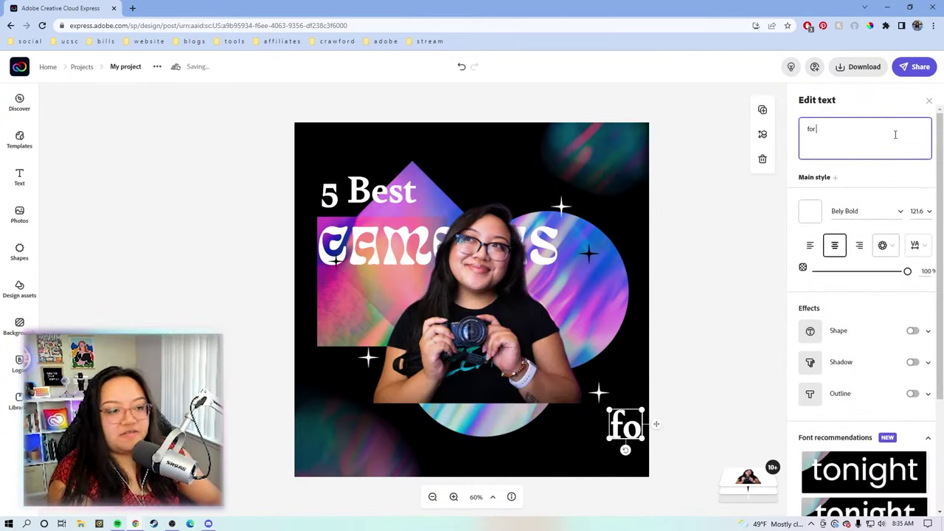
- Complete the lower text line as "for Vloggers" and slightly enlarge the "5 Best" text
{"action": "type", "text": "Vloggers"}
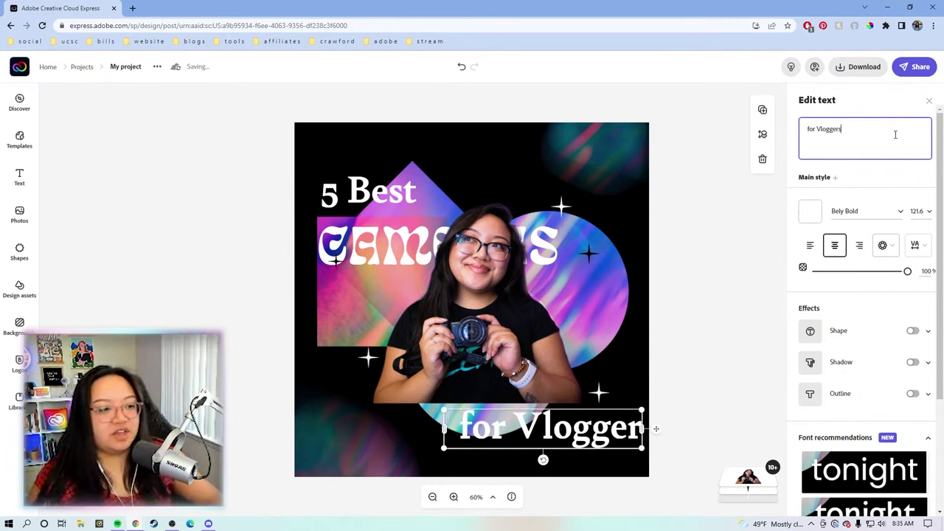
{"action": "left_click_drag", "start_coordinate": [738, 259], "coordinate": [747, 257]}
{"action": "left_click", "coordinate": [396, 193]}
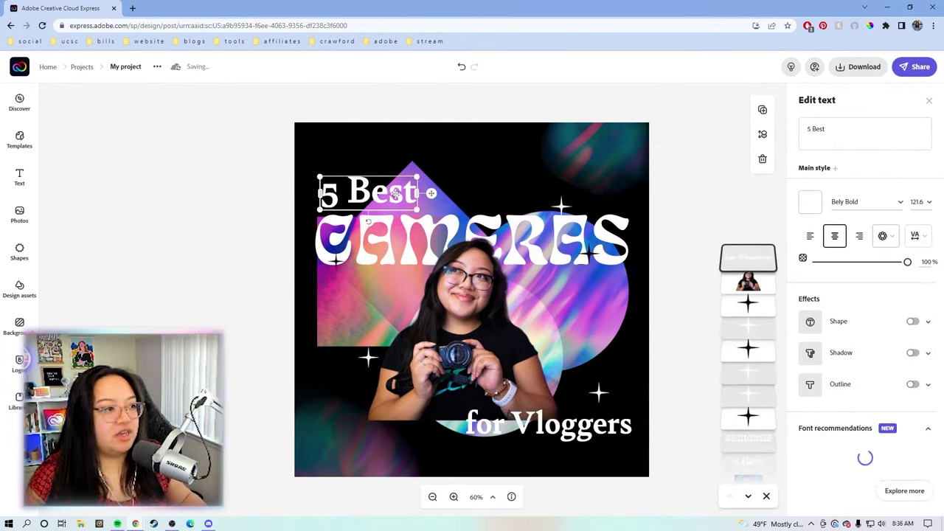
{"action": "left_click_drag", "start_coordinate": [419, 177], "coordinate": [430, 172]}
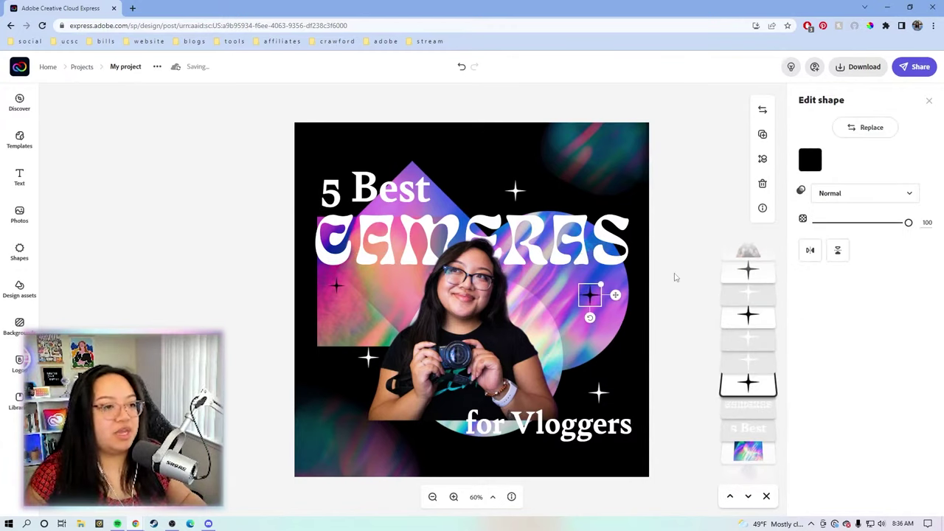
{"action": "left_click", "coordinate": [674, 278]}
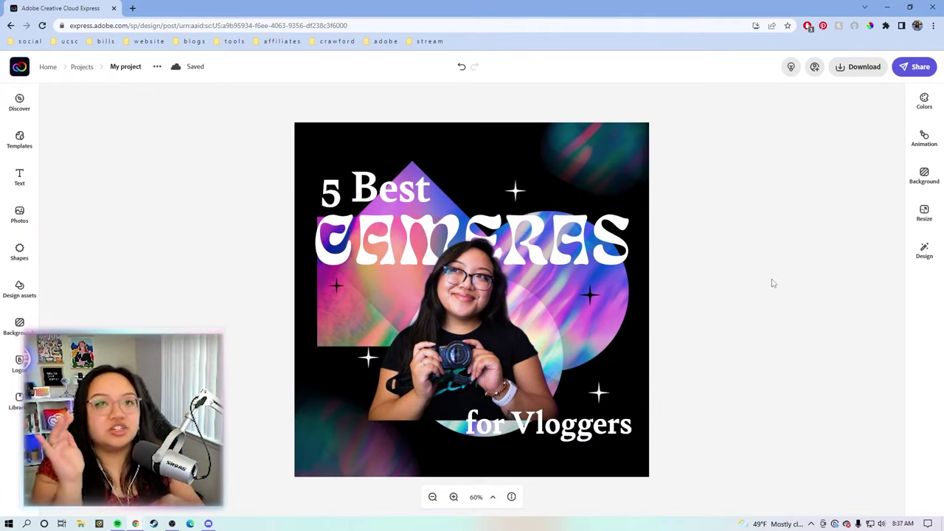
- Move "for Vloggers" slightly down and "5 Best" slightly up to give the portrait more room
{"action": "left_click_drag", "start_coordinate": [608, 431], "coordinate": [609, 448]}
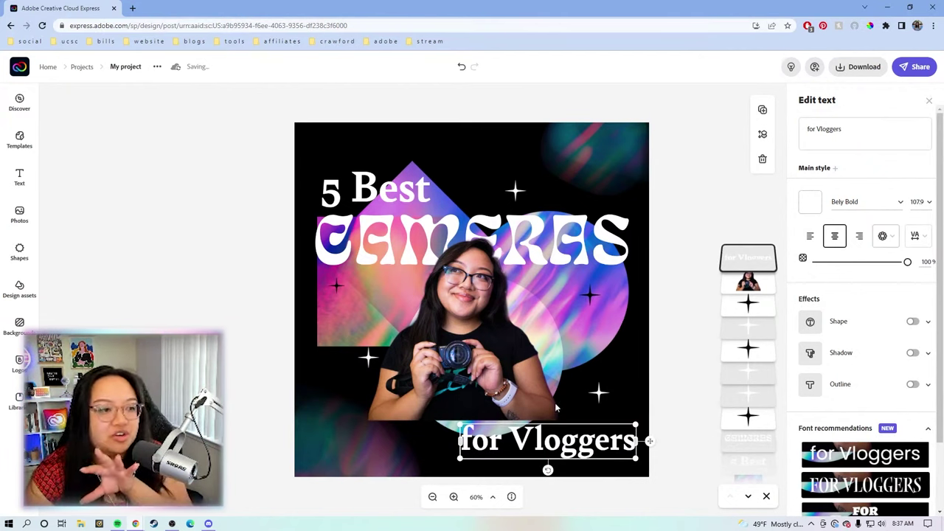
{"action": "left_click_drag", "start_coordinate": [358, 190], "coordinate": [364, 183]}
{"action": "left_click", "coordinate": [672, 120]}
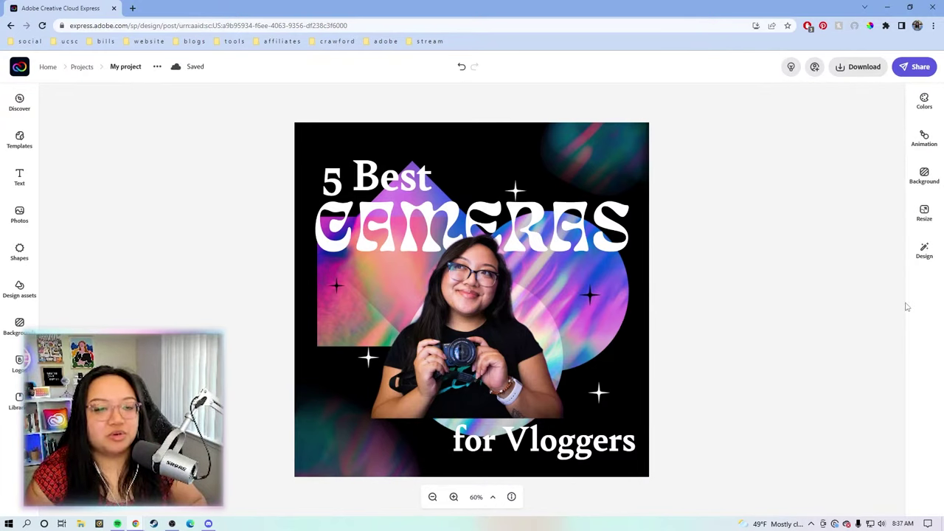
- Resize the design with the Instagram story preset
{"action": "left_click", "coordinate": [925, 213]}
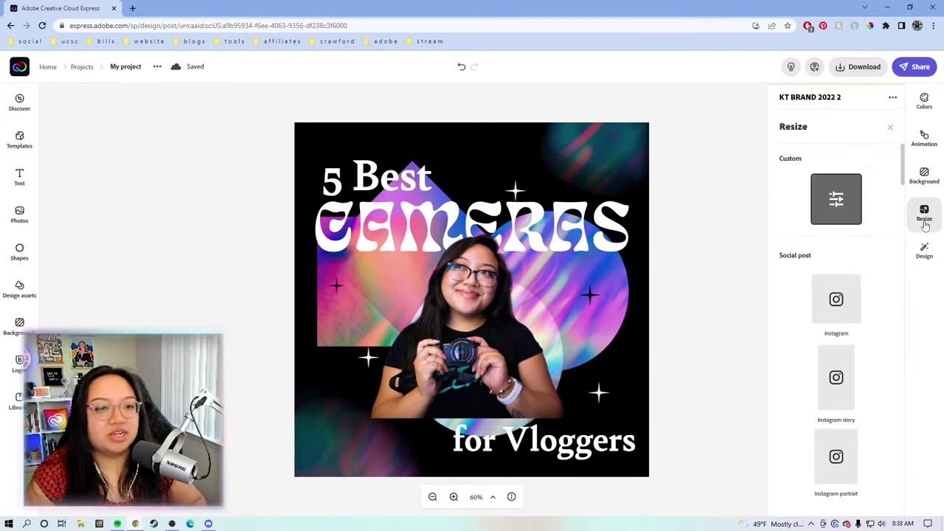
{"action": "scroll", "coordinate": [833, 324], "scroll_direction": "down", "scroll_amount": 1}
{"action": "left_click", "coordinate": [830, 329]}
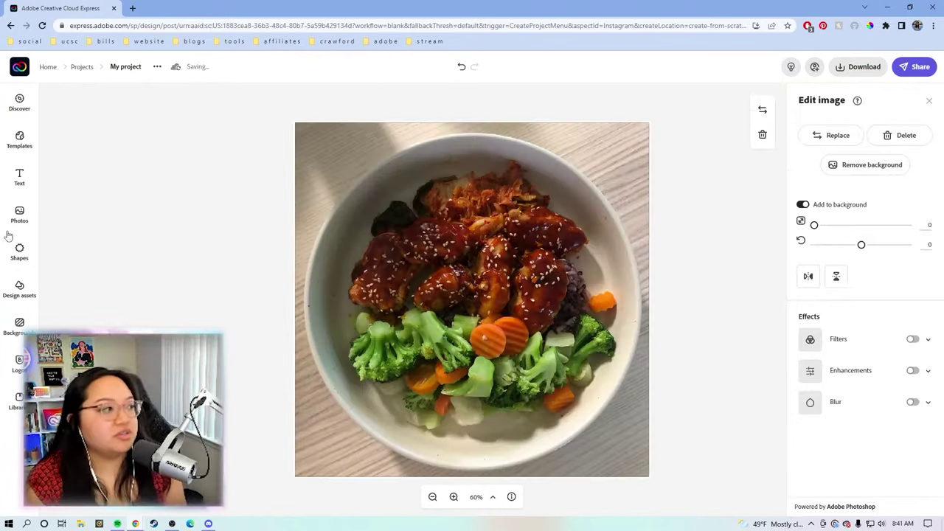
- Add white star shapes around the plate in the food photo, duplicating the star on the plate's upper-left rim
{"action": "left_click", "coordinate": [20, 251]}
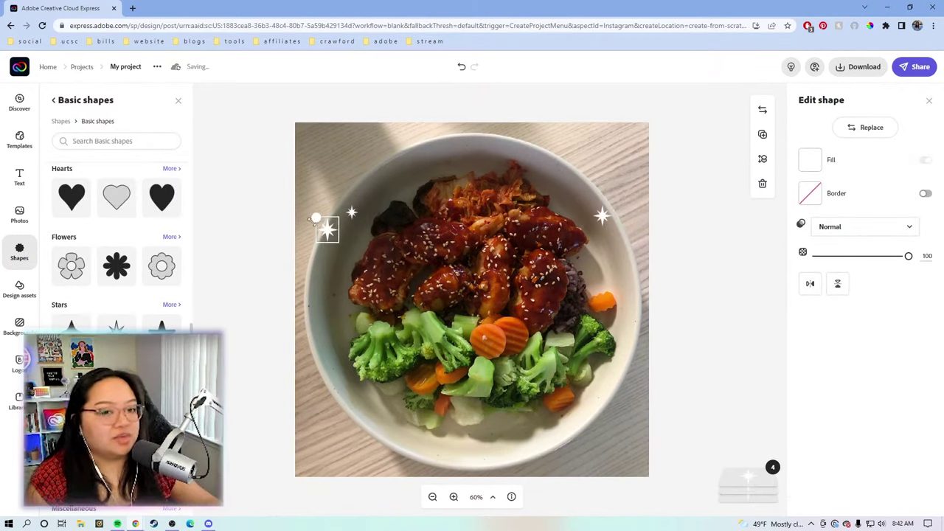
{"action": "left_click", "coordinate": [763, 134]}
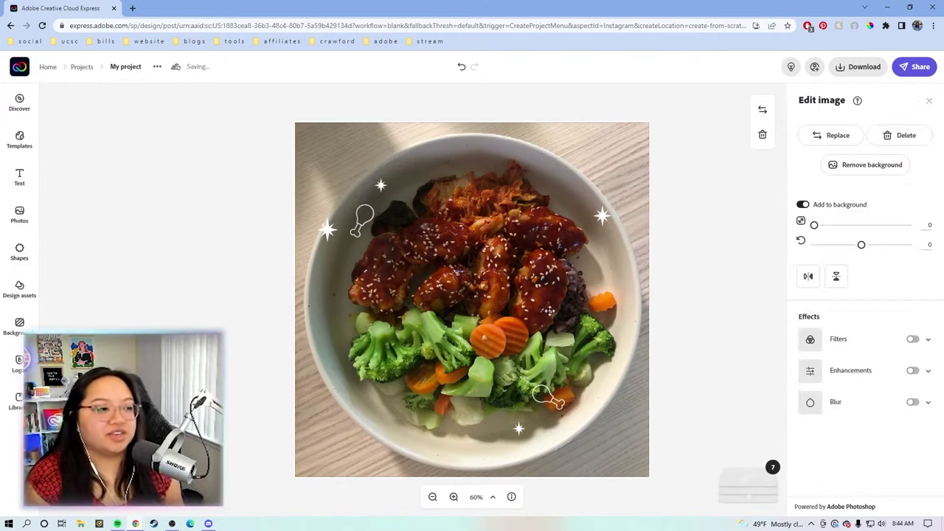
- Enable enhancements on the food background photo and set contrast to 3 and brightness to 22
{"action": "left_click", "coordinate": [563, 319]}
{"action": "left_click", "coordinate": [576, 303]}
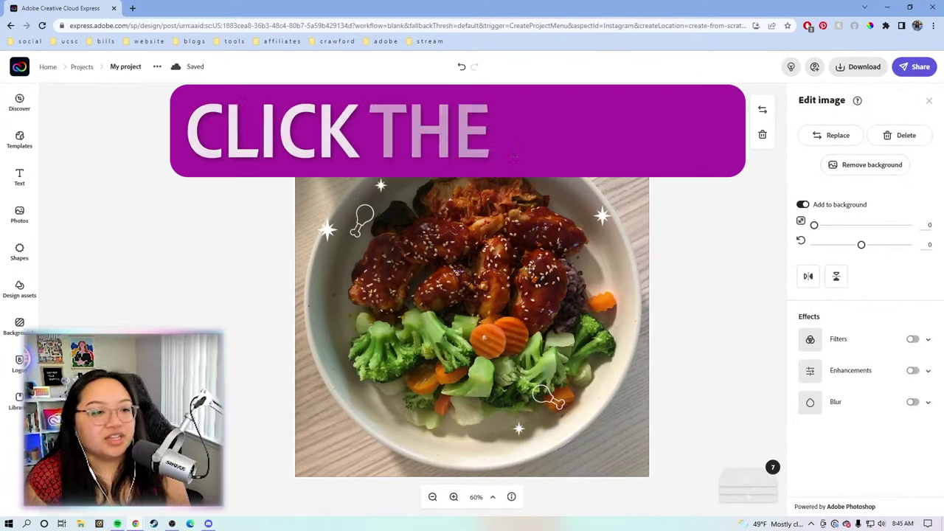
{"action": "left_click", "coordinate": [929, 372]}
{"action": "scroll", "coordinate": [824, 318], "scroll_direction": "down", "scroll_amount": 2}
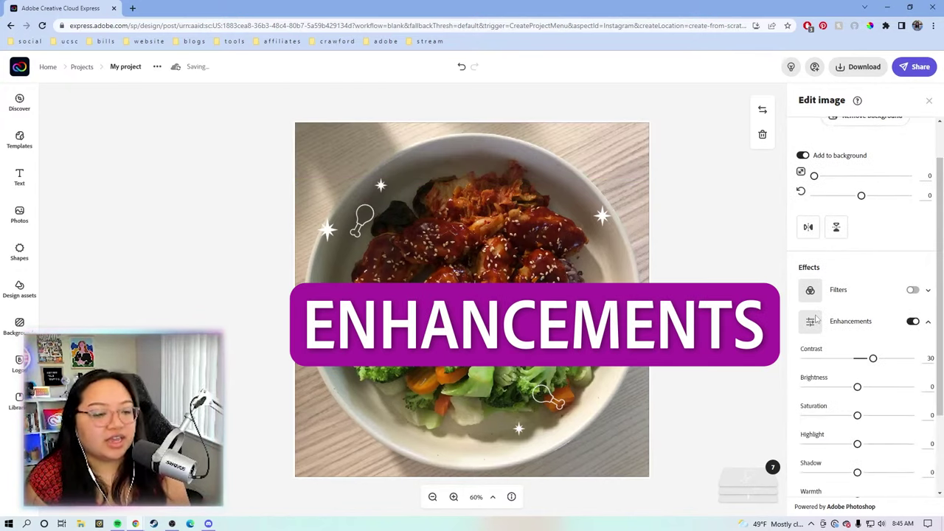
{"action": "left_click", "coordinate": [859, 259]}
{"action": "left_click_drag", "start_coordinate": [858, 288], "coordinate": [860, 262]}
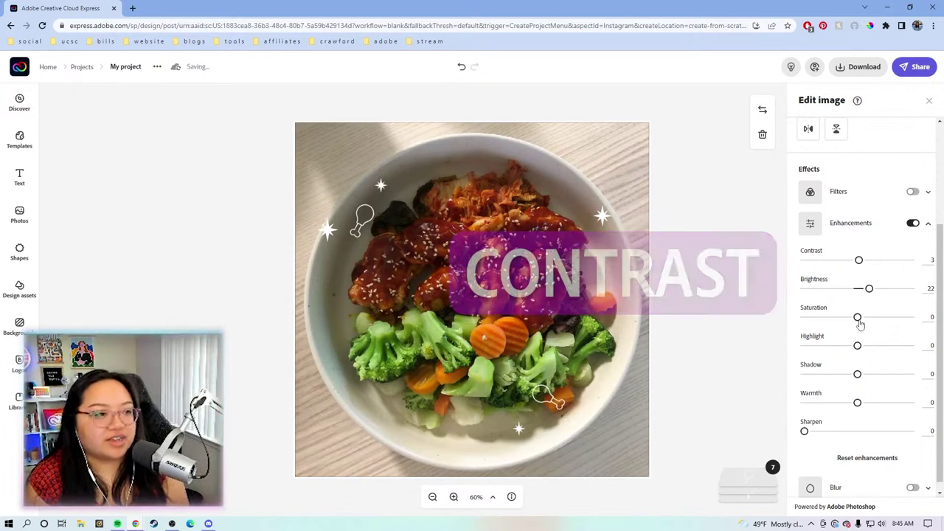
- Set the food photo's brightness to 19, saturation to 10, highlight to 3, shadow to -2, warmth to -8 and sharpen to 10
{"action": "left_click_drag", "start_coordinate": [858, 320], "coordinate": [857, 375]}
{"action": "left_click_drag", "start_coordinate": [857, 402], "coordinate": [856, 402]}
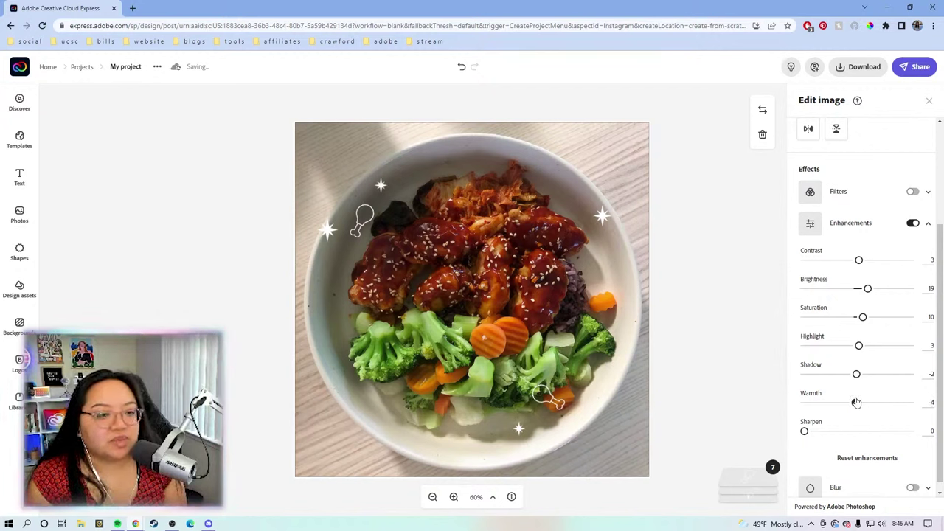
{"action": "left_click_drag", "start_coordinate": [856, 402], "coordinate": [854, 401]}
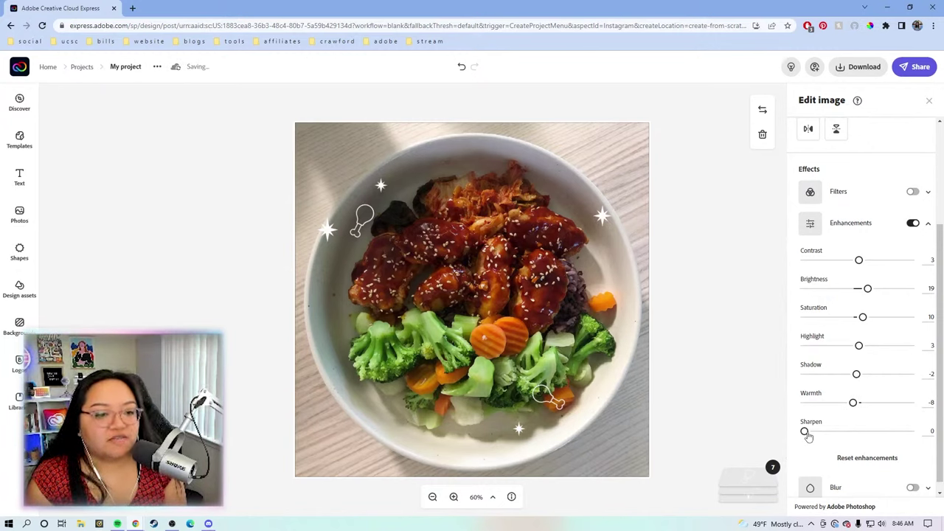
{"action": "left_click_drag", "start_coordinate": [807, 434], "coordinate": [812, 433]}
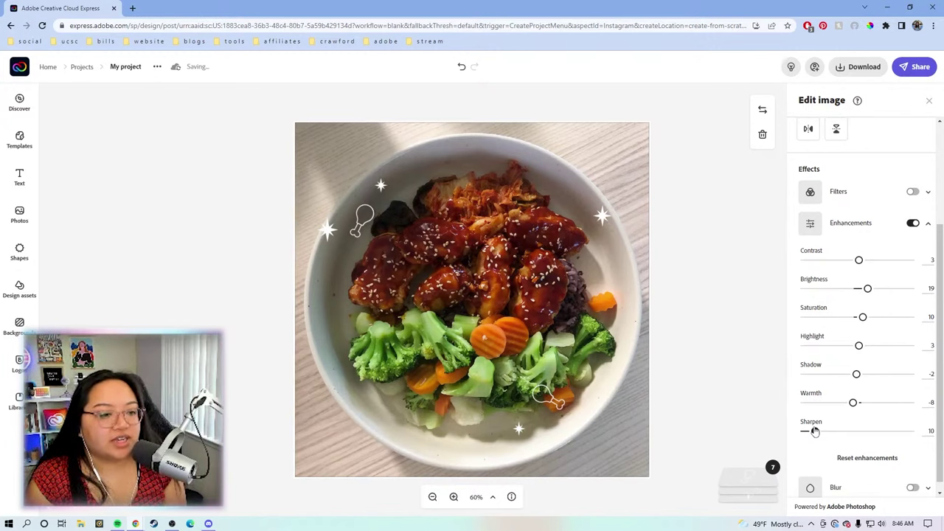
{"action": "left_click", "coordinate": [662, 367]}
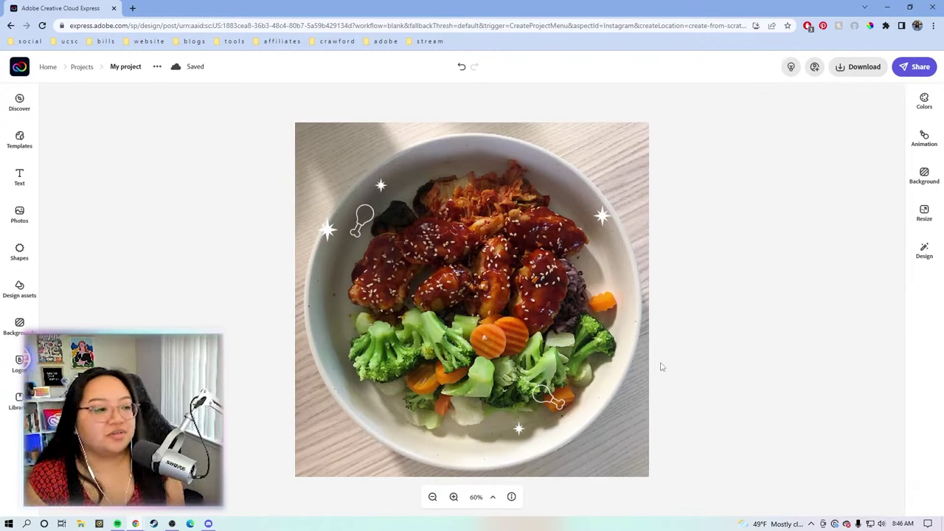
- Add left-aligned text reading "KOREAN FRIED CHICKEN" on three lines and place it in the photo's lower-left area
{"action": "left_click", "coordinate": [19, 177]}
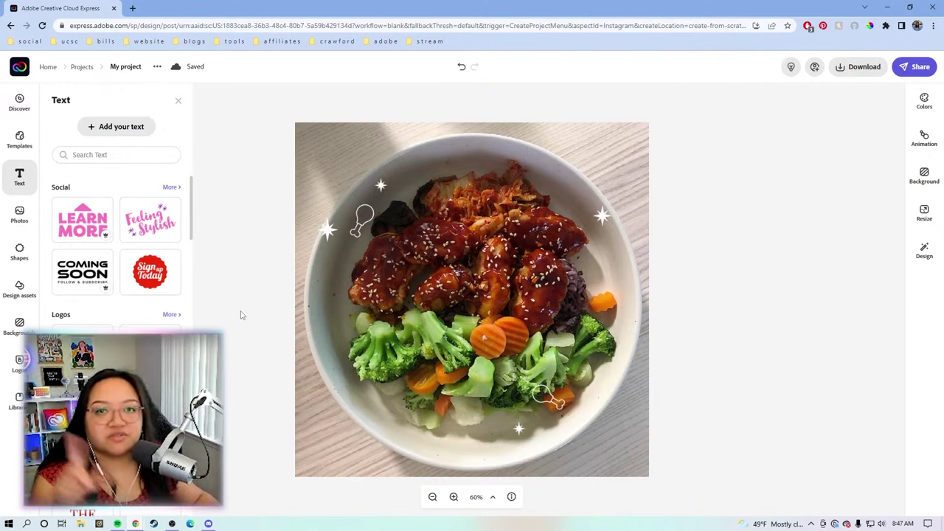
{"action": "left_click", "coordinate": [140, 127]}
{"action": "type", "text": "KOREAN "}
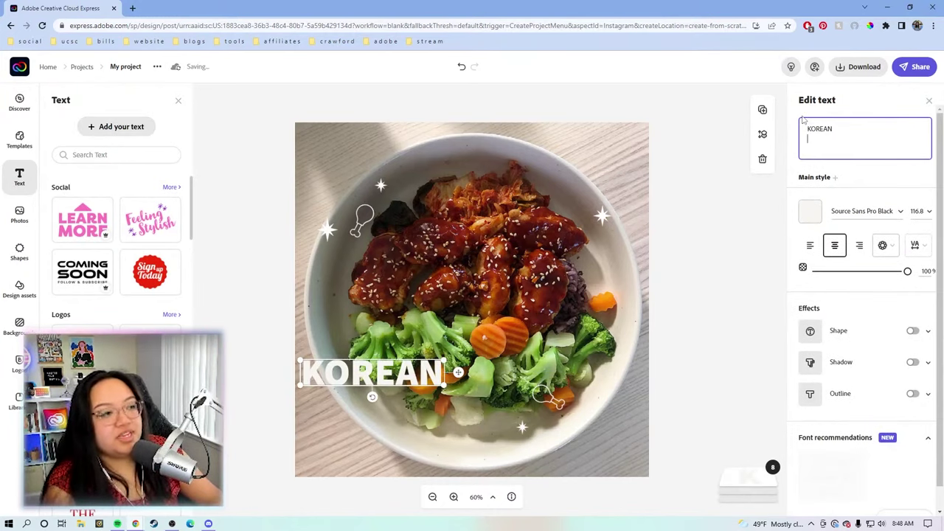
{"action": "type", "text": "FRIED"}
{"action": "key", "text": "Return"}
{"action": "type", "text": "CH"}
{"action": "type", "text": "ICKEN"}
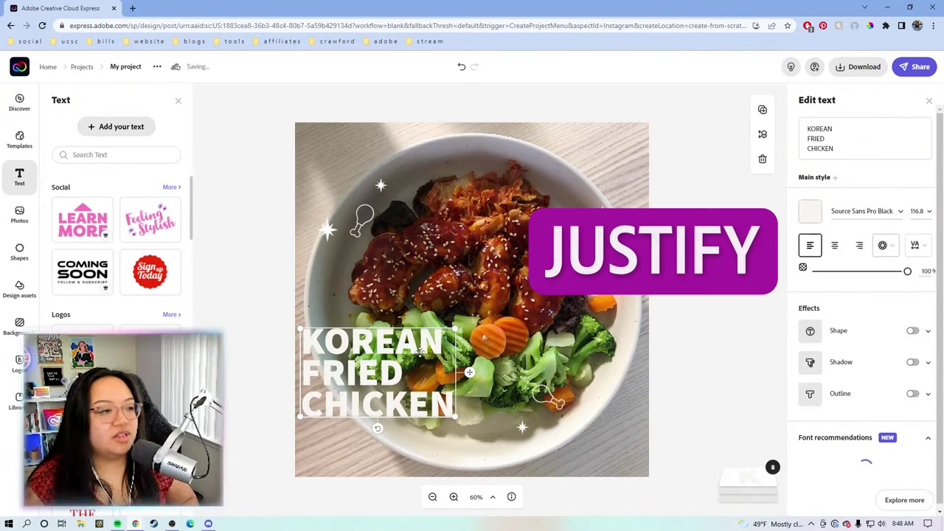
{"action": "left_click_drag", "start_coordinate": [372, 367], "coordinate": [379, 385]}
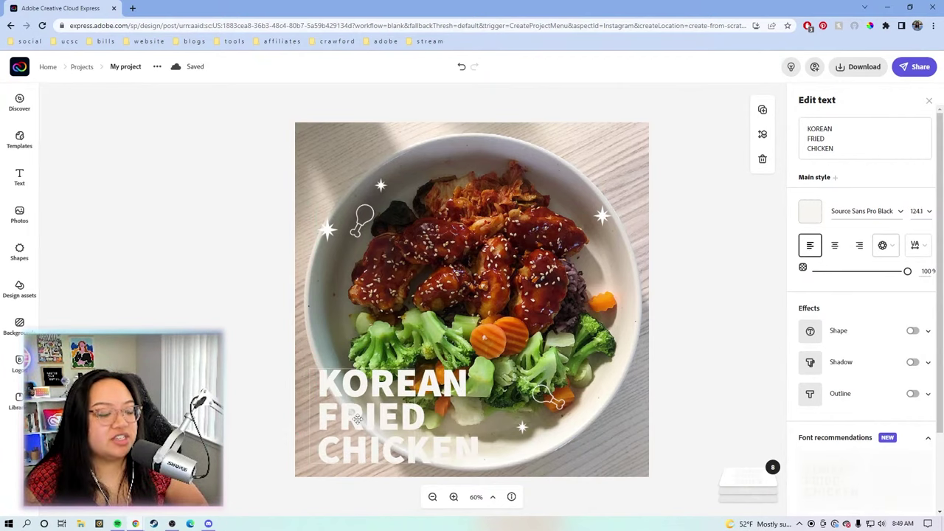
- Add a shadow to the "KOREAN FRIED CHICKEN" text with a distance of 51
{"action": "scroll", "coordinate": [844, 410], "scroll_direction": "down", "scroll_amount": 2}
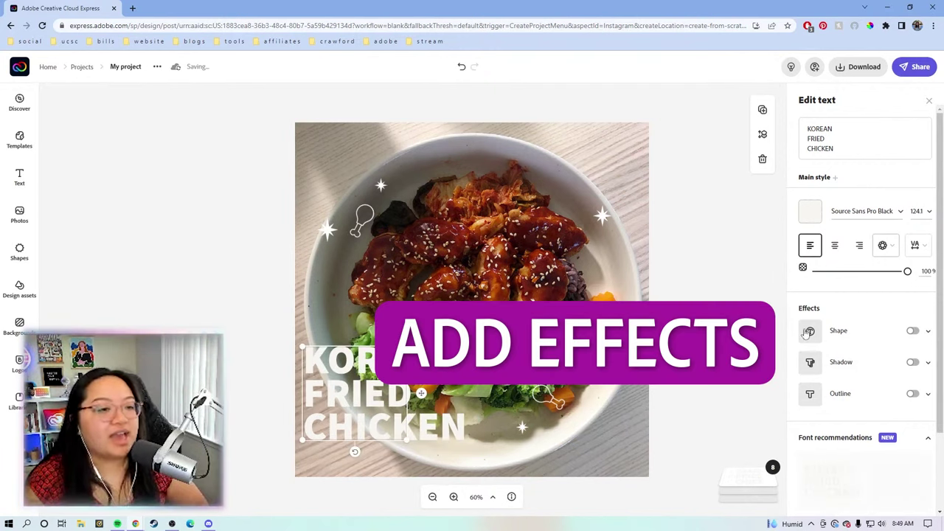
{"action": "left_click", "coordinate": [928, 366]}
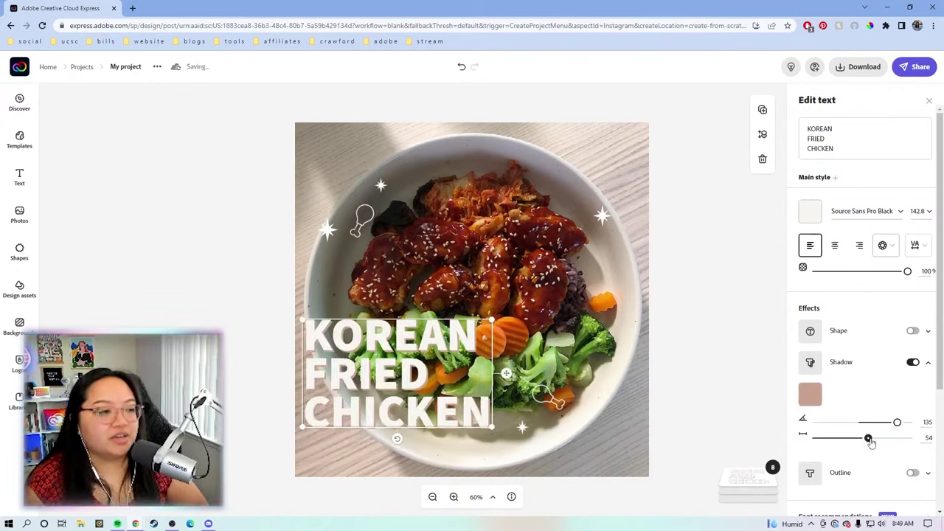
{"action": "mouse_move", "coordinate": [867, 439]}
{"action": "left_mouse_down"}
{"action": "mouse_move", "coordinate": [894, 438]}
{"action": "mouse_move", "coordinate": [863, 441]}
{"action": "left_mouse_up"}
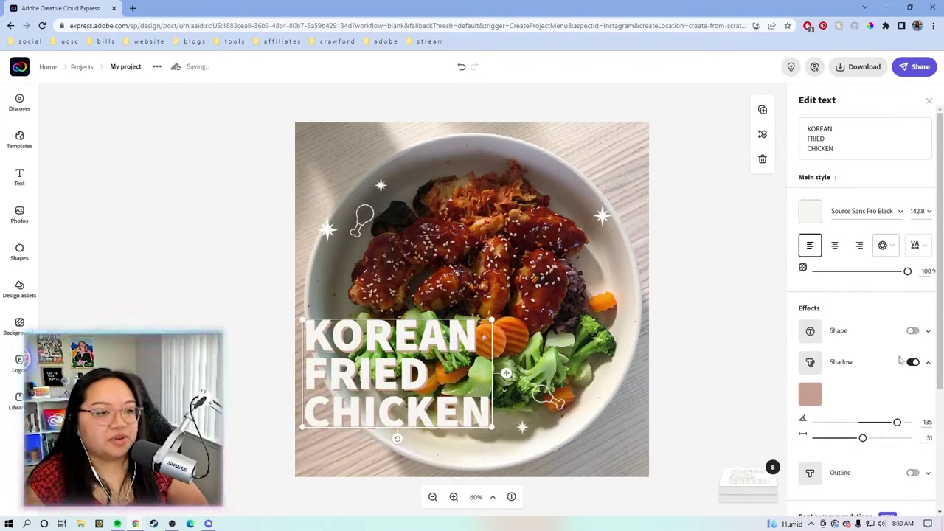
- Add an outline to the "KOREAN FRIED CHICKEN" text and set its color to black
{"action": "scroll", "coordinate": [922, 439], "scroll_direction": "down", "scroll_amount": 1}
{"action": "left_click", "coordinate": [914, 424]}
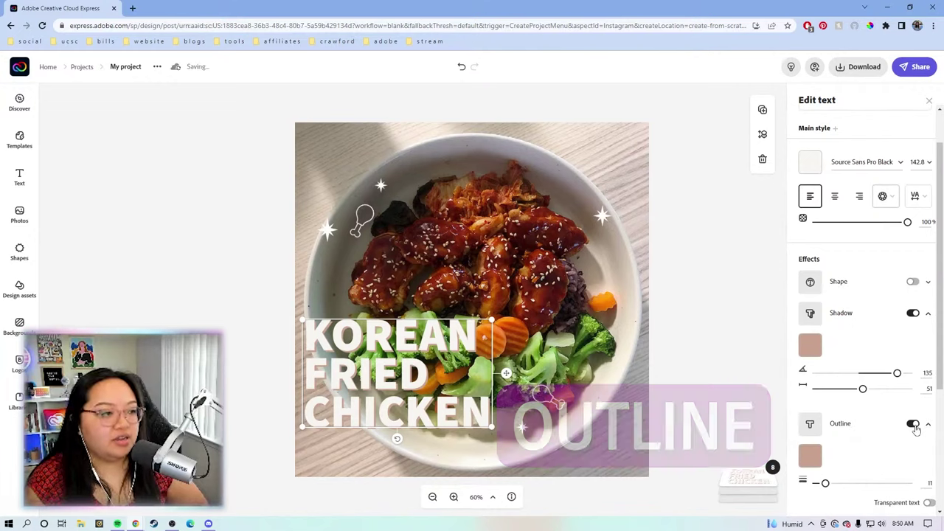
{"action": "left_click", "coordinate": [810, 457]}
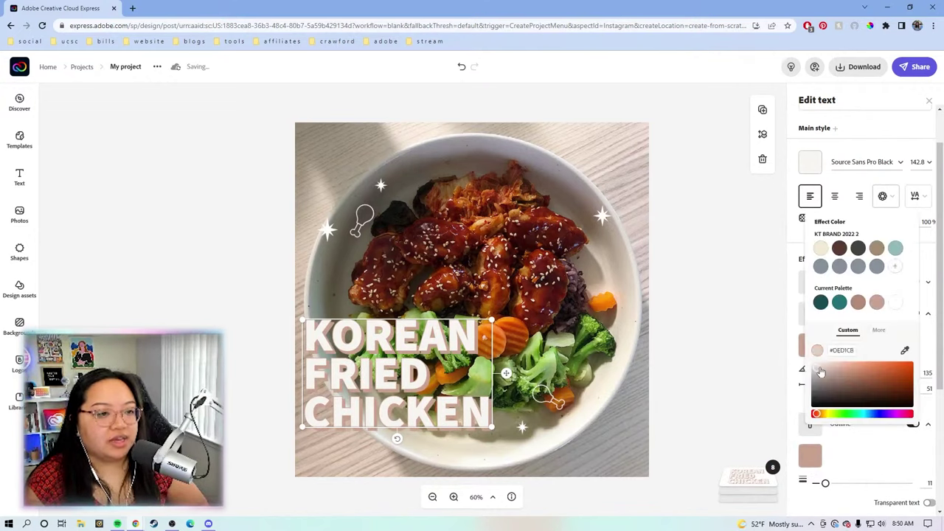
{"action": "left_click_drag", "start_coordinate": [819, 373], "coordinate": [807, 436]}
{"action": "left_click", "coordinate": [807, 437]}
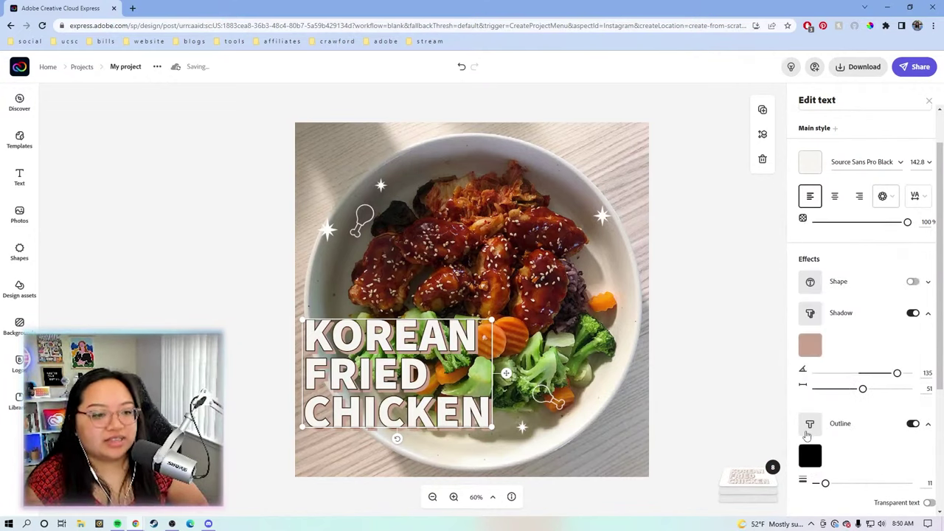
- Set the text's shadow to orange with a distance of 55, and duplicate the text
{"action": "left_click", "coordinate": [810, 345]}
{"action": "left_click", "coordinate": [885, 253]}
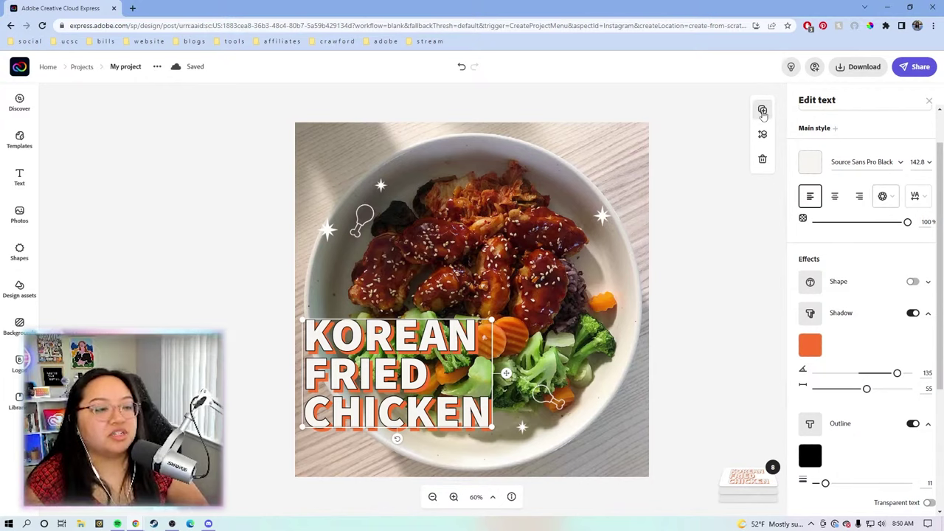
{"action": "left_click", "coordinate": [763, 111]}
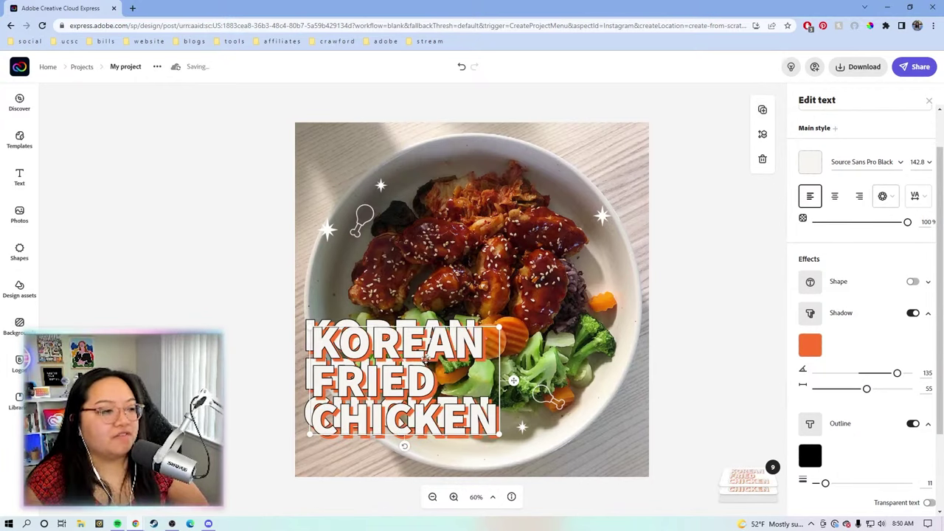
- Move the duplicate "KOREAN FRIED CHICKEN" text beside the original and change its fill color to turquoise
{"action": "scroll", "coordinate": [817, 367], "scroll_direction": "down", "scroll_amount": 1}
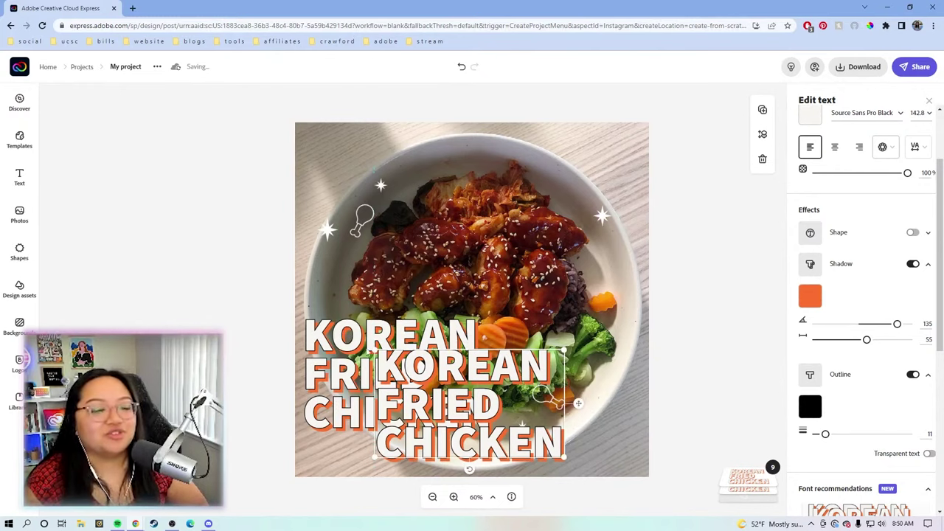
{"action": "mouse_move", "coordinate": [525, 384]}
{"action": "left_mouse_down"}
{"action": "mouse_move", "coordinate": [486, 362]}
{"action": "mouse_move", "coordinate": [529, 383]}
{"action": "left_mouse_up"}
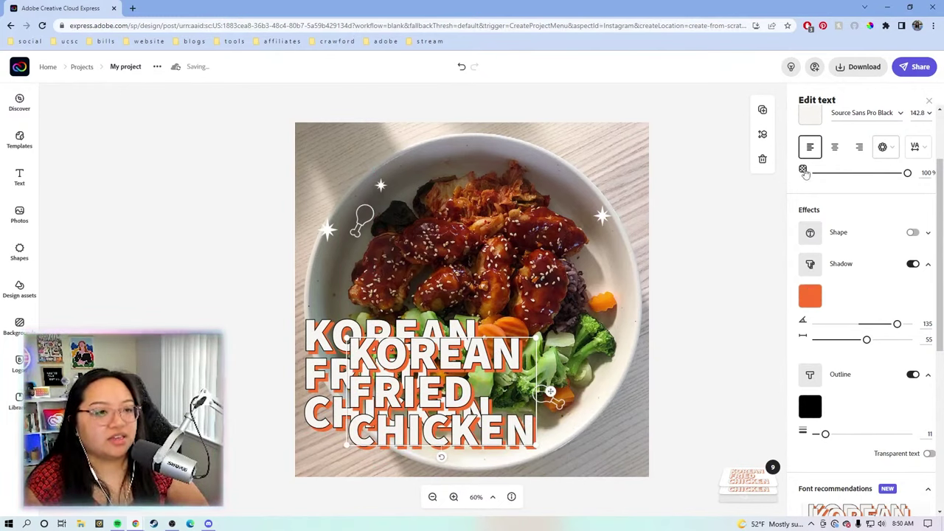
{"action": "scroll", "coordinate": [815, 265], "scroll_direction": "up", "scroll_amount": 3}
{"action": "left_click", "coordinate": [815, 220]}
{"action": "left_click", "coordinate": [895, 264]}
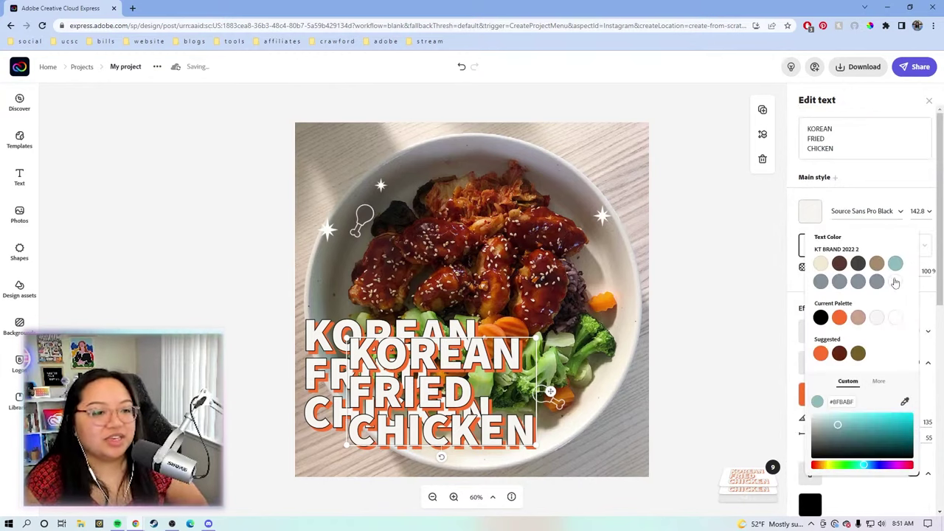
- Set the duplicate text's outline to the same turquoise (#57CDDB) and its shadow to yellow
{"action": "scroll", "coordinate": [848, 309], "scroll_direction": "down", "scroll_amount": 5}
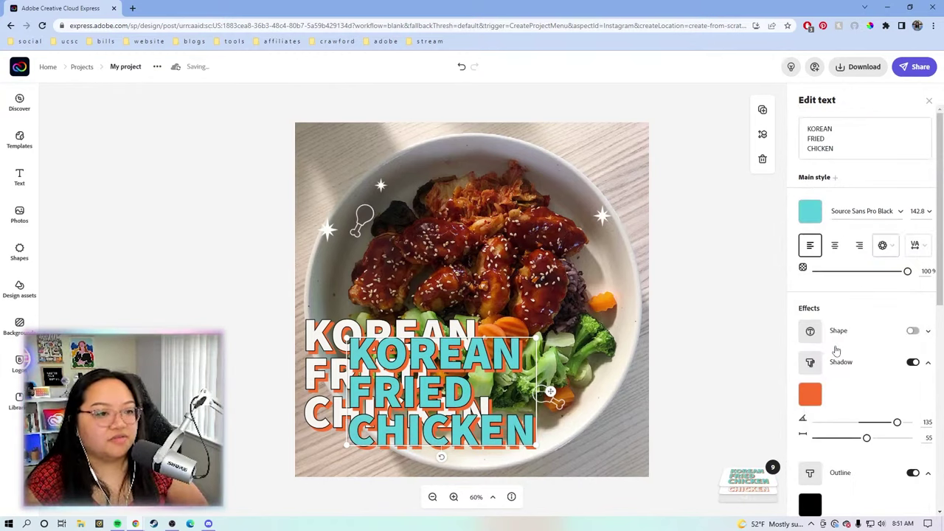
{"action": "left_click", "coordinate": [810, 308]}
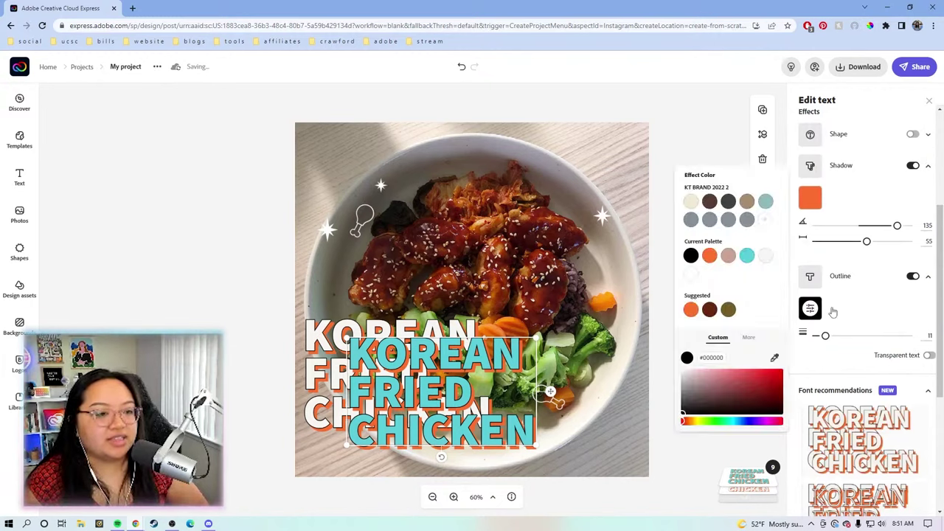
{"action": "left_click", "coordinate": [746, 256]}
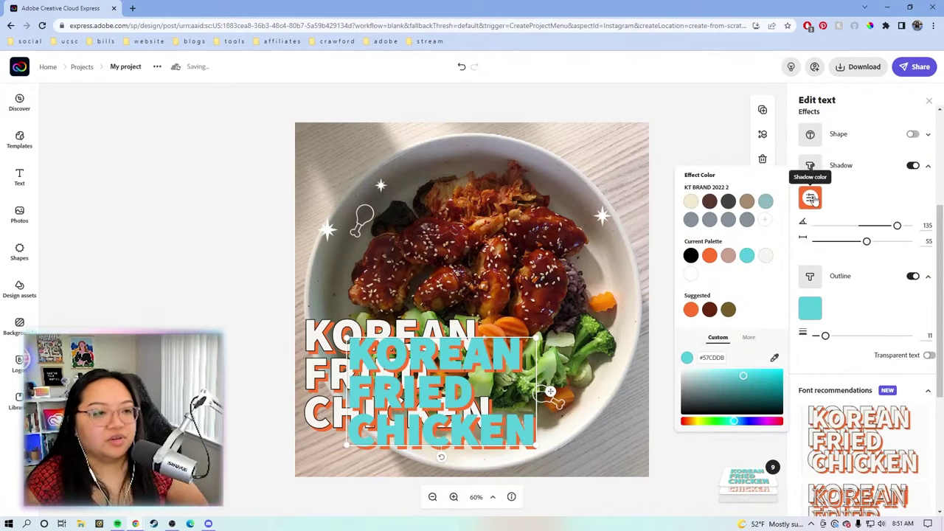
{"action": "left_click", "coordinate": [810, 198]}
{"action": "left_click", "coordinate": [839, 447]}
- Place the turquoise text slightly offset below and right of the white text, and reorder its layer behind the original
{"action": "left_click_drag", "start_coordinate": [500, 380], "coordinate": [472, 366]}
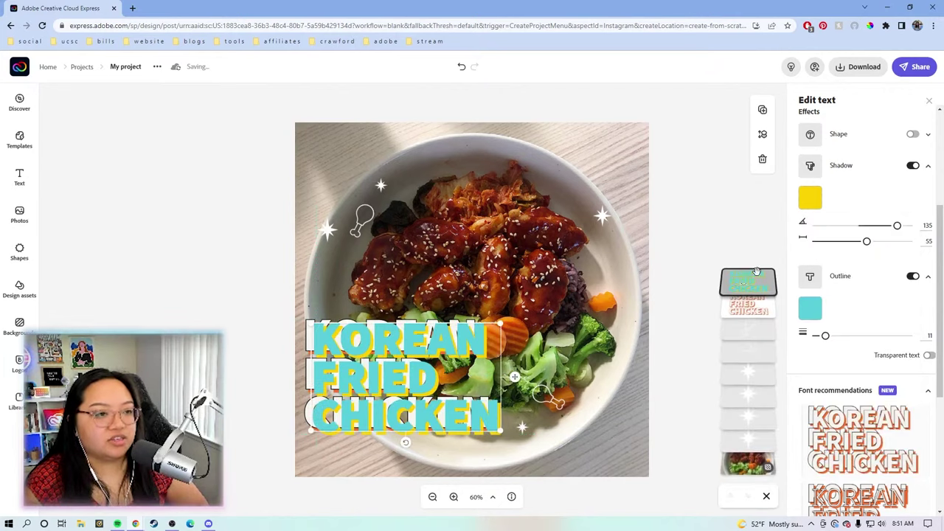
{"action": "left_click_drag", "start_coordinate": [743, 286], "coordinate": [740, 318]}
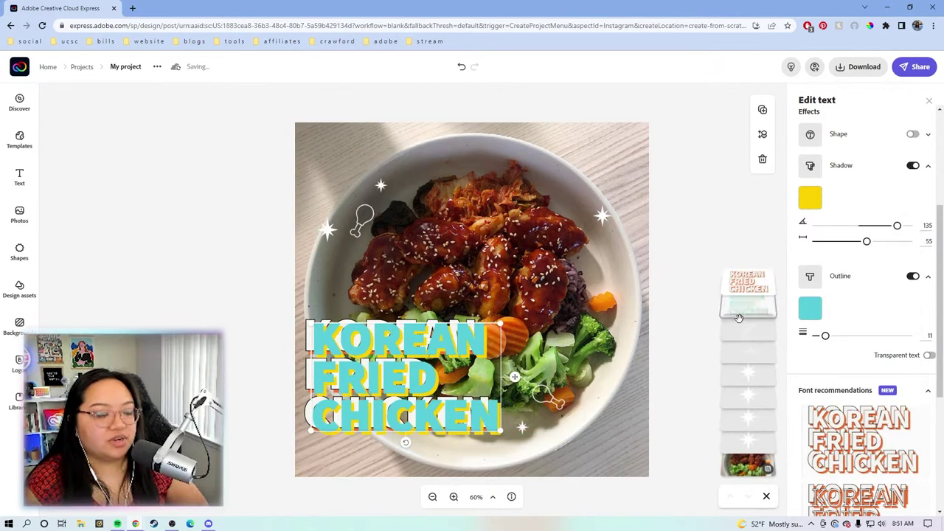
{"action": "left_click", "coordinate": [454, 496]}
{"action": "left_click", "coordinate": [454, 497]}
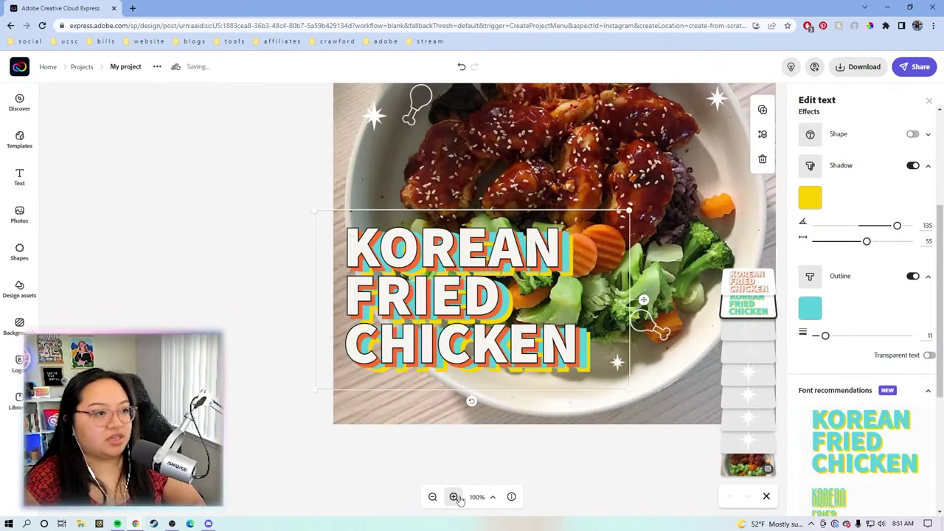
{"action": "left_click", "coordinate": [454, 497]}
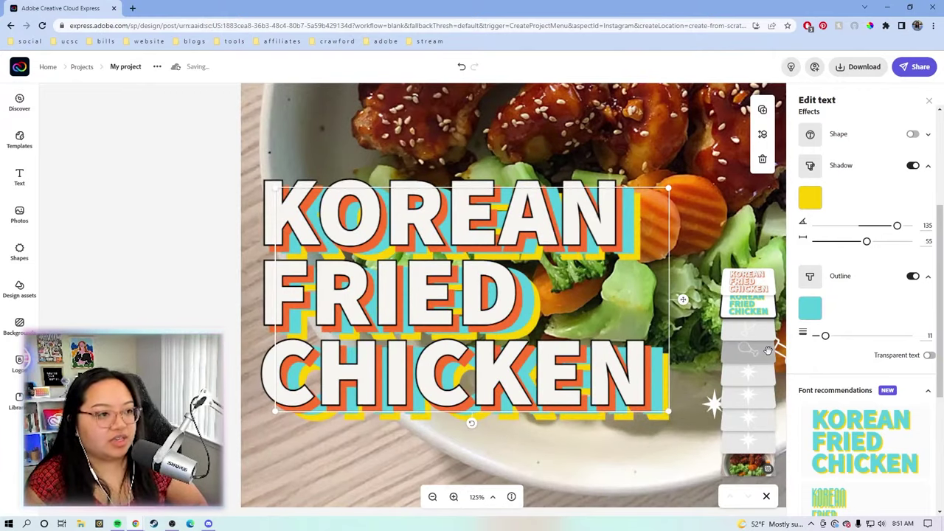
{"action": "left_click", "coordinate": [748, 309]}
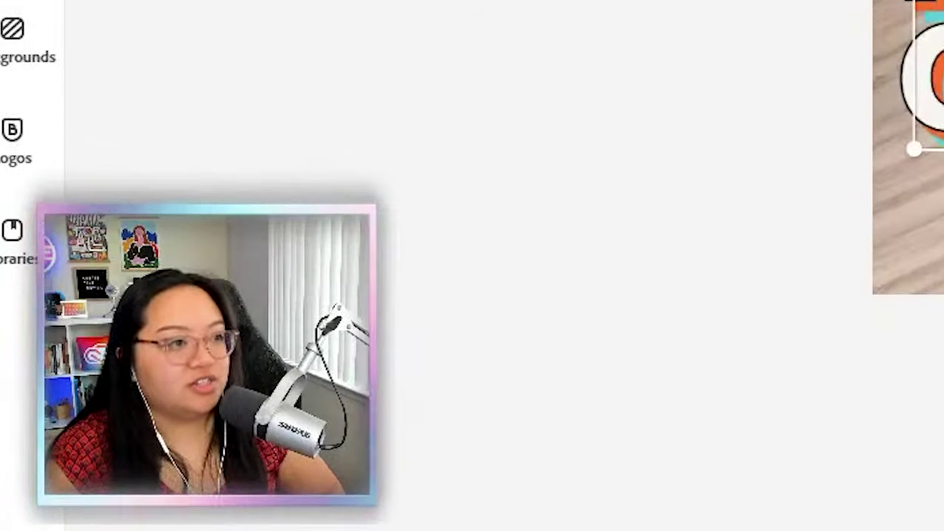
- Group the two "KOREAN FRIED CHICKEN" text layers and move the group down toward the photo's lower-left corner
{"action": "left_click_drag", "start_coordinate": [230, 358], "coordinate": [454, 395]}
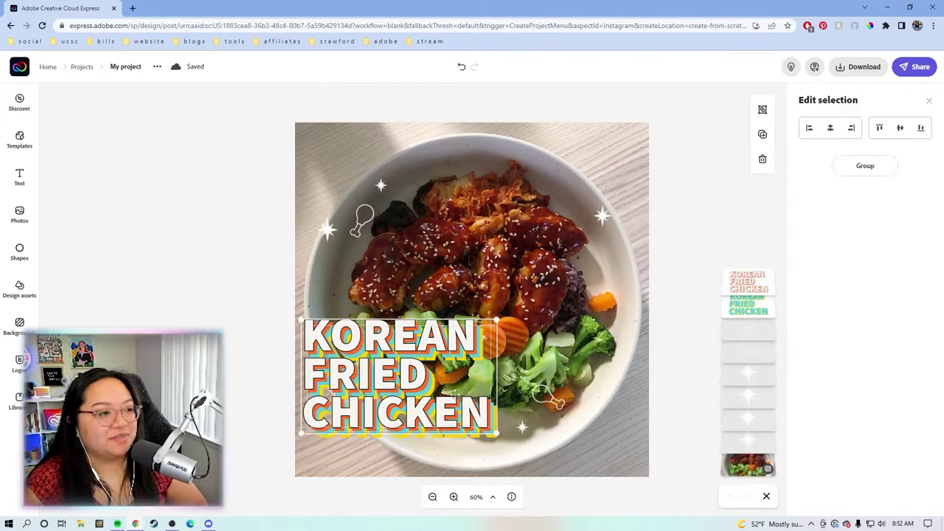
{"action": "left_click", "coordinate": [864, 165]}
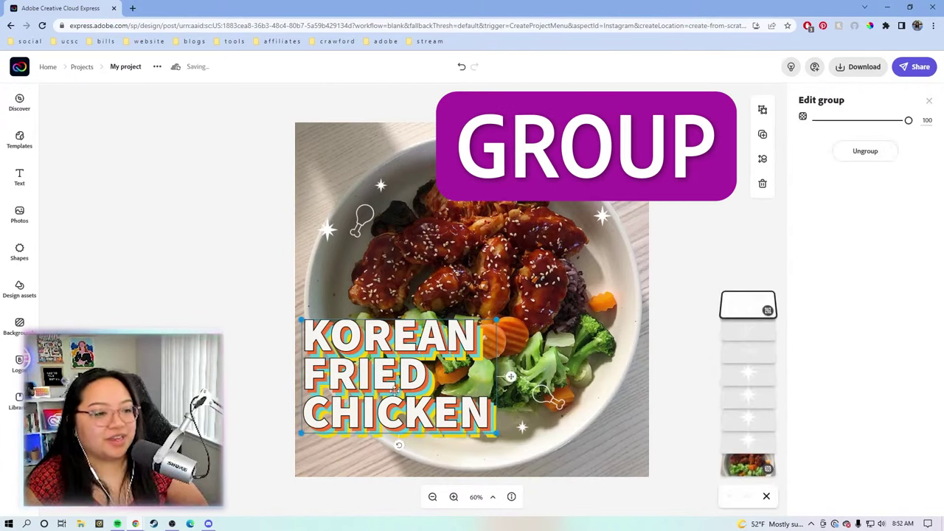
{"action": "left_click", "coordinate": [721, 228]}
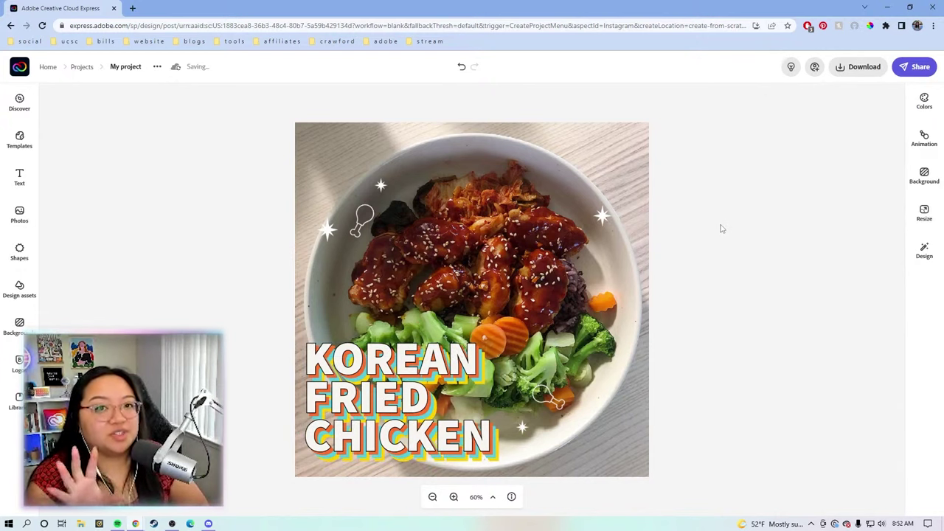
- Resize the design to the 1080 x 1920 Instagram story format and set the background photo's scale to 0
{"action": "left_click", "coordinate": [925, 214]}
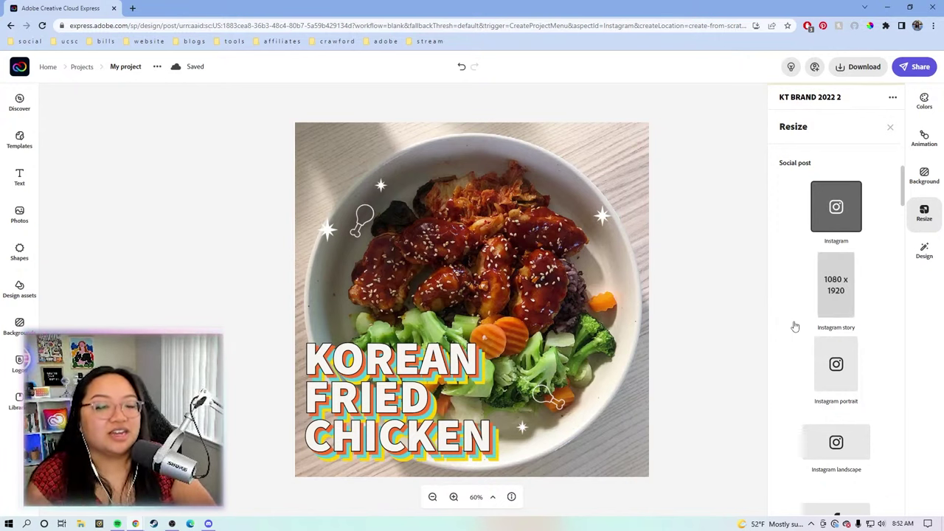
{"action": "left_click", "coordinate": [838, 288]}
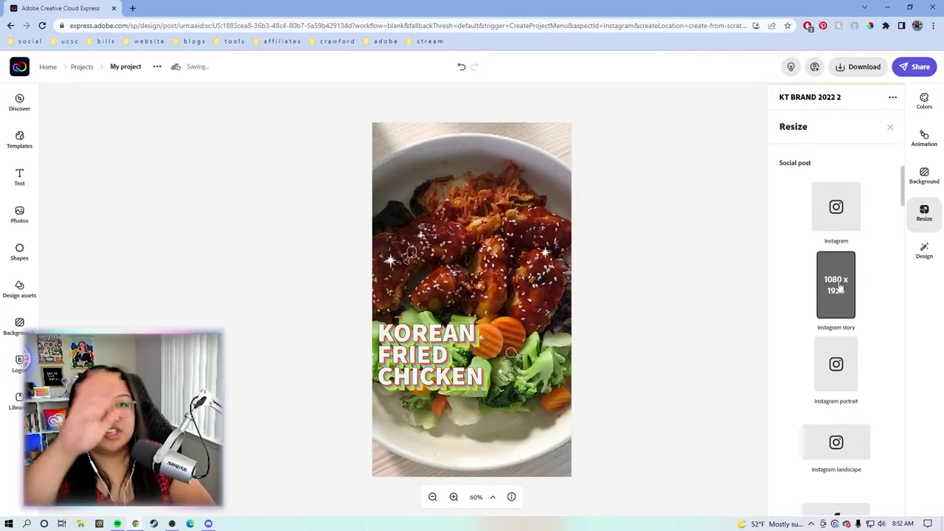
{"action": "left_click", "coordinate": [514, 223]}
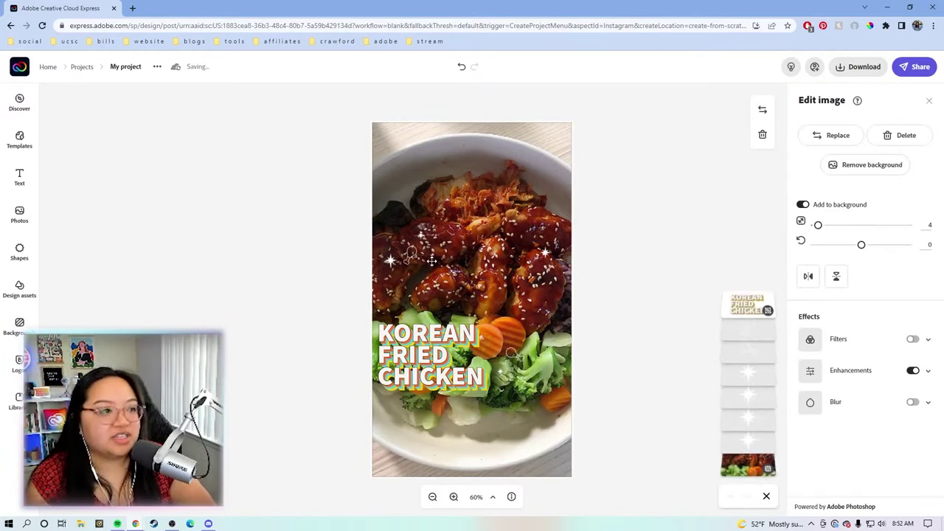
{"action": "left_click_drag", "start_coordinate": [823, 227], "coordinate": [814, 225]}
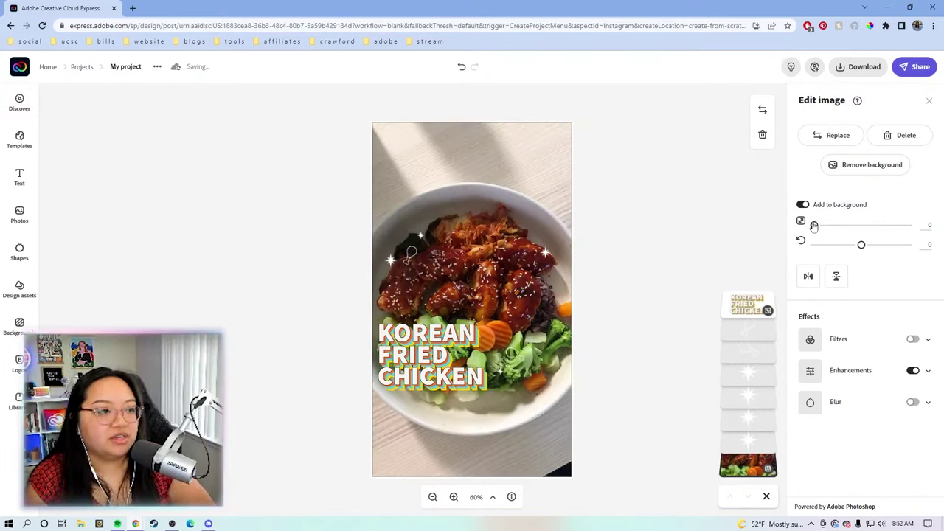
- Reposition the white star and upper drumstick shapes closer to the bowl's edges, with the small lower star over the broccoli near the rim
{"action": "left_click", "coordinate": [418, 247]}
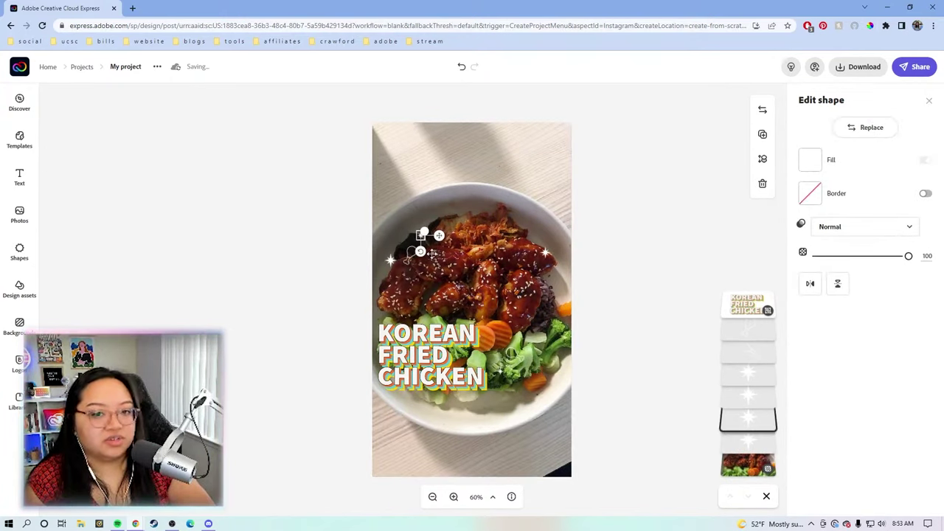
{"action": "left_click", "coordinate": [440, 235]}
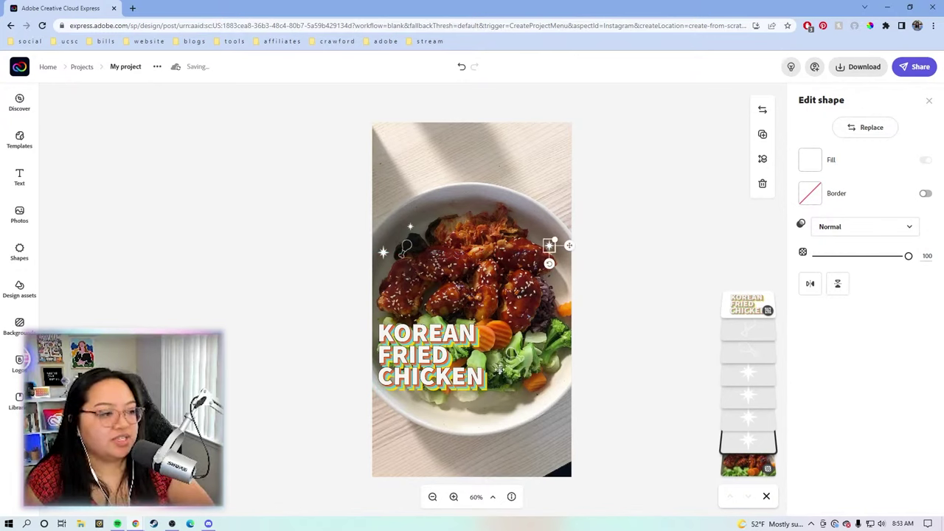
{"action": "left_click", "coordinate": [502, 370]}
{"action": "left_click", "coordinate": [500, 372]}
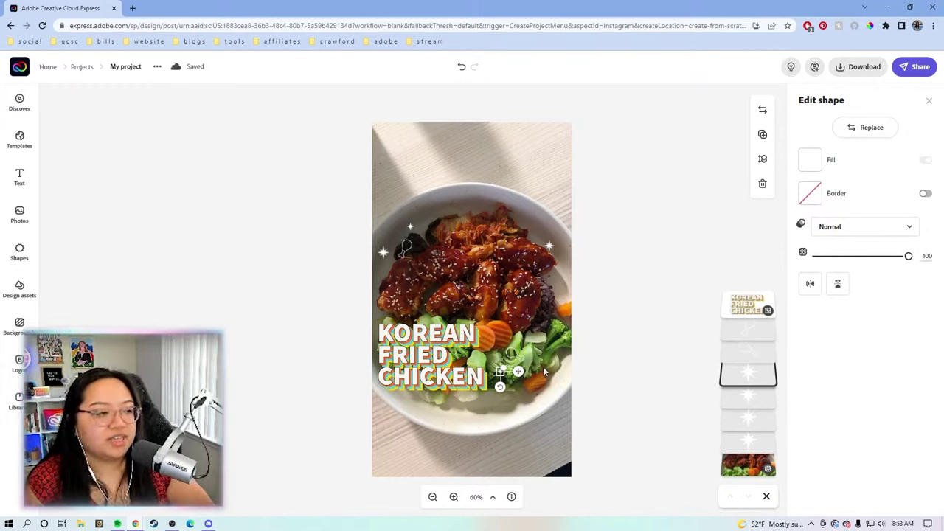
{"action": "left_click_drag", "start_coordinate": [518, 372], "coordinate": [557, 356]}
{"action": "left_click", "coordinate": [619, 248]}
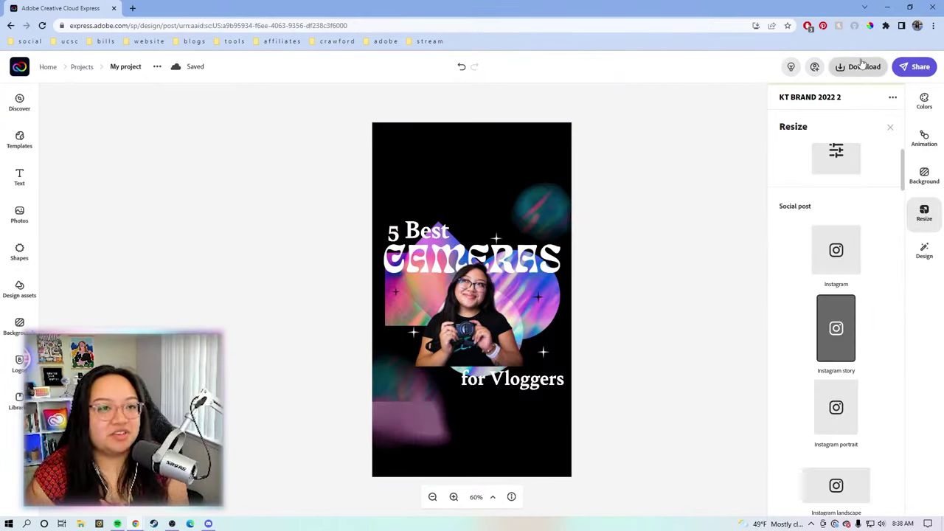
- Download the "5 Best Cameras for Vloggers" story design as a PNG
{"action": "left_click", "coordinate": [856, 67]}
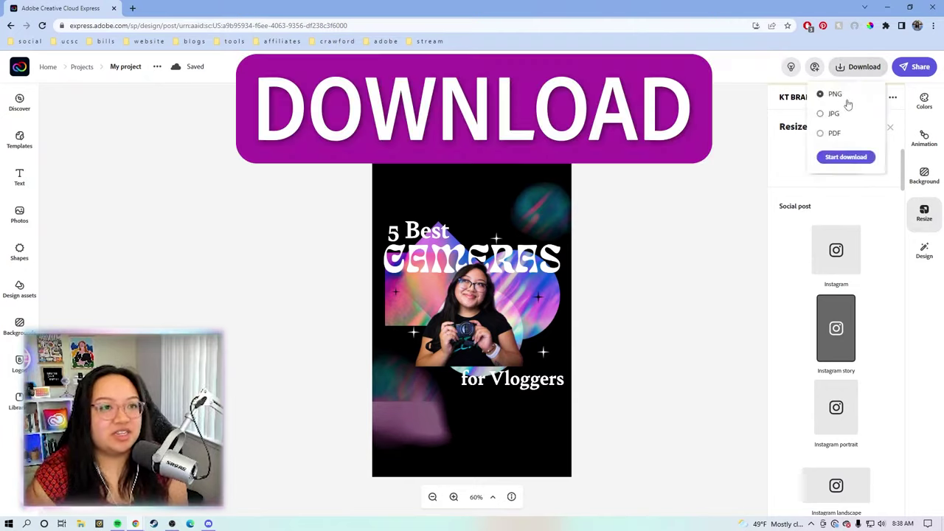
{"action": "left_click", "coordinate": [846, 156]}
{"action": "left_click", "coordinate": [438, 309]}
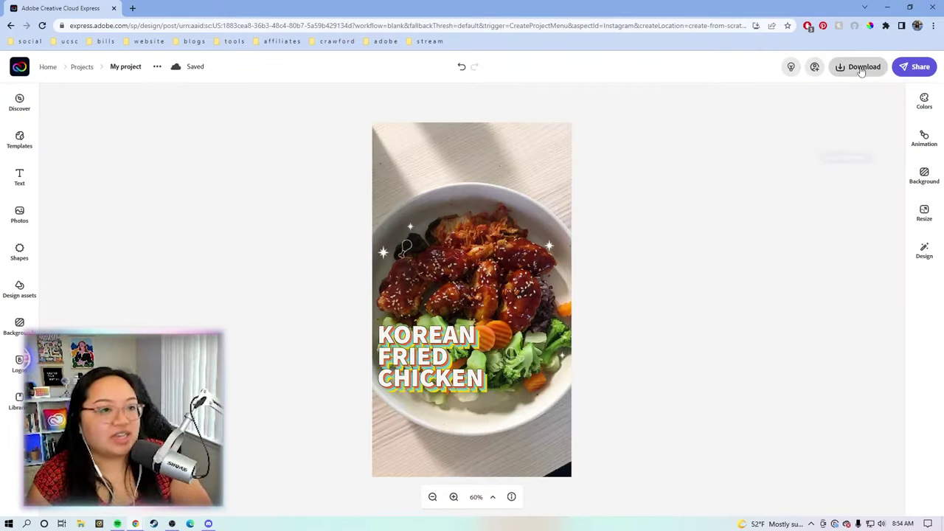
- Download the Korean Fried Chicken story design as a PNG with the file name "IG REEL 2"
{"action": "left_click", "coordinate": [861, 68]}
{"action": "left_click", "coordinate": [836, 158]}
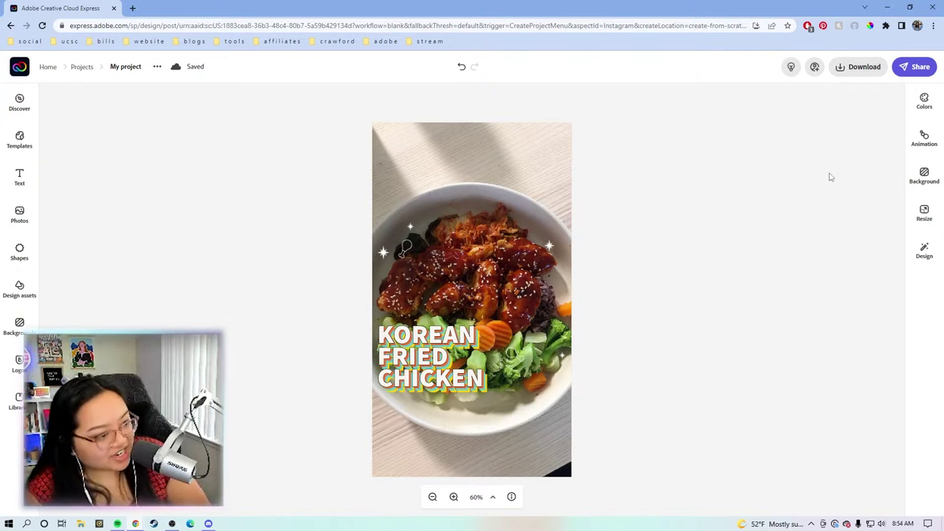
{"action": "key", "text": "BackSpace"}
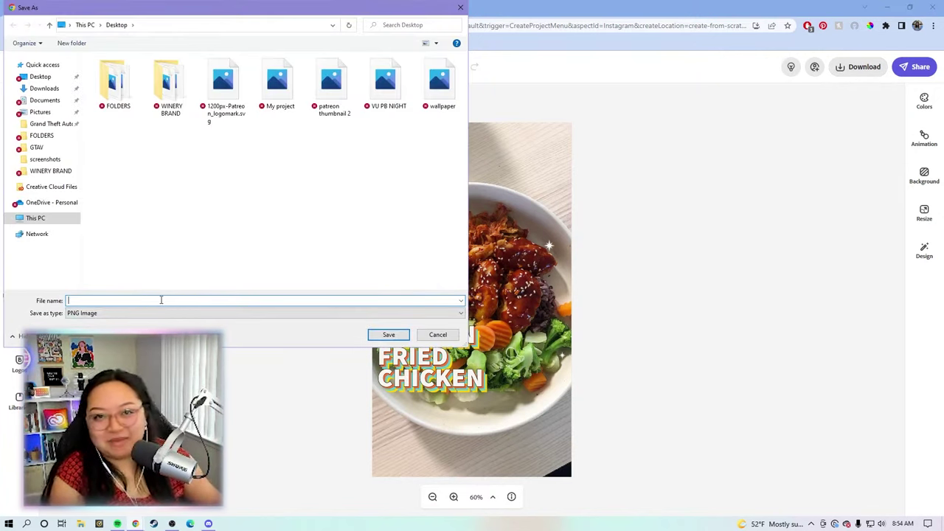
{"action": "type", "text": "IG"}
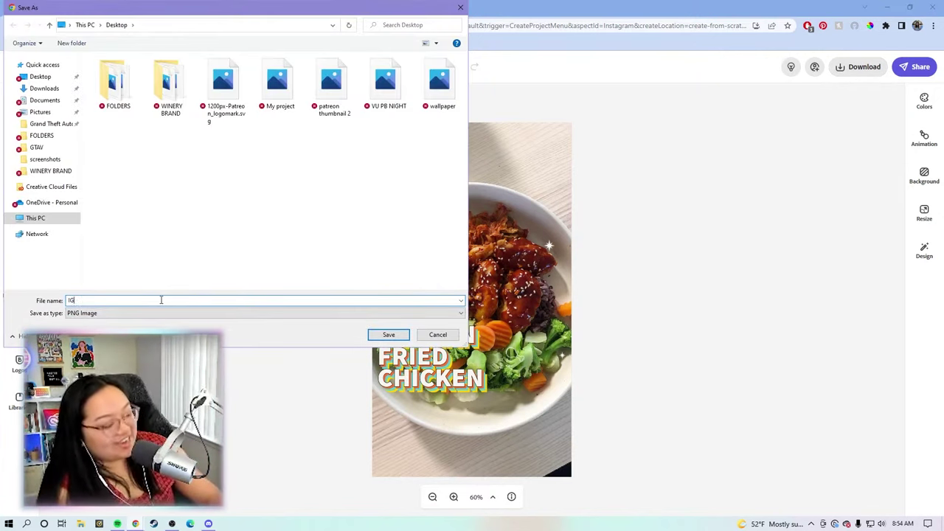
{"action": "type", "text": " REEL 2"}
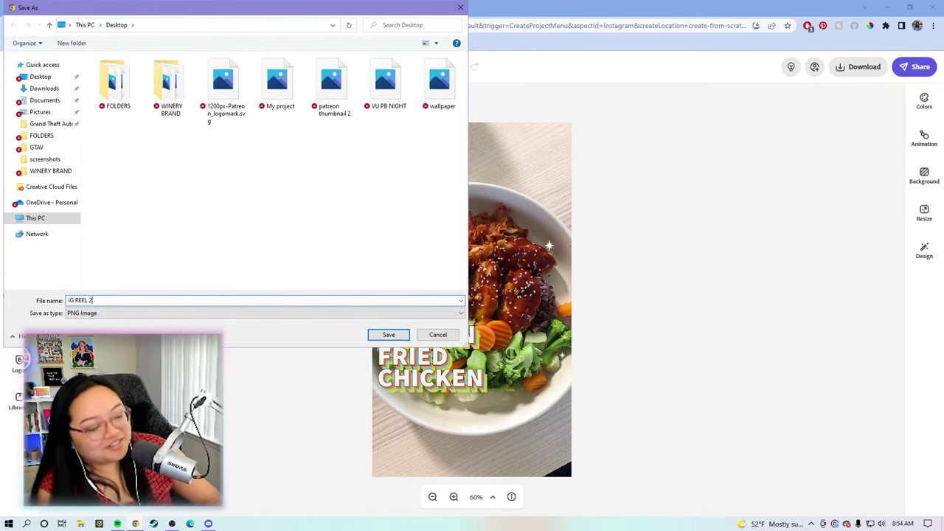